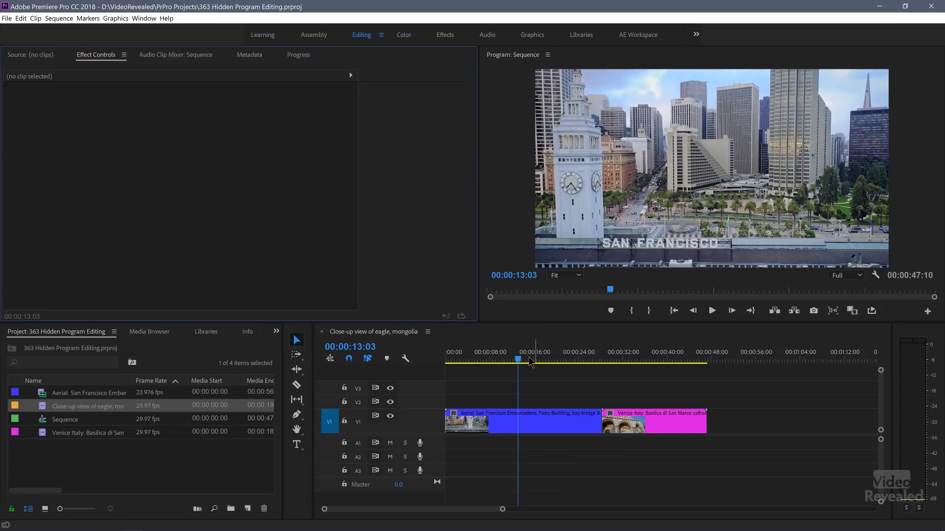
left_click(521, 359)
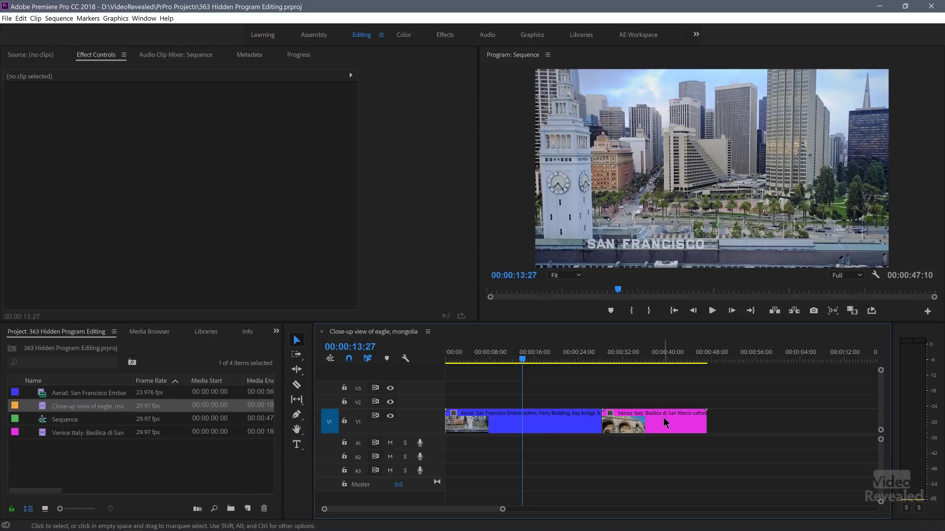
left_click(44, 410)
left_click_drag(43, 410, 753, 445)
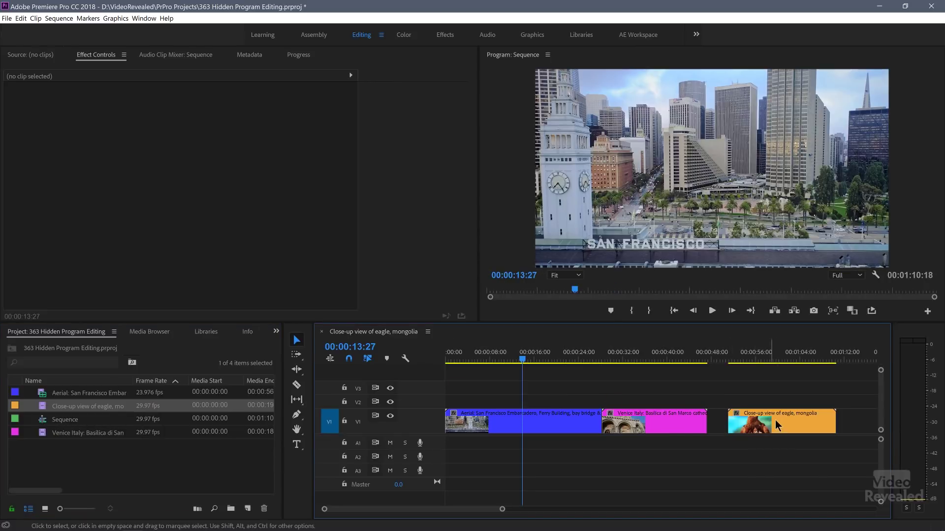
left_click(773, 429)
key("Delete")
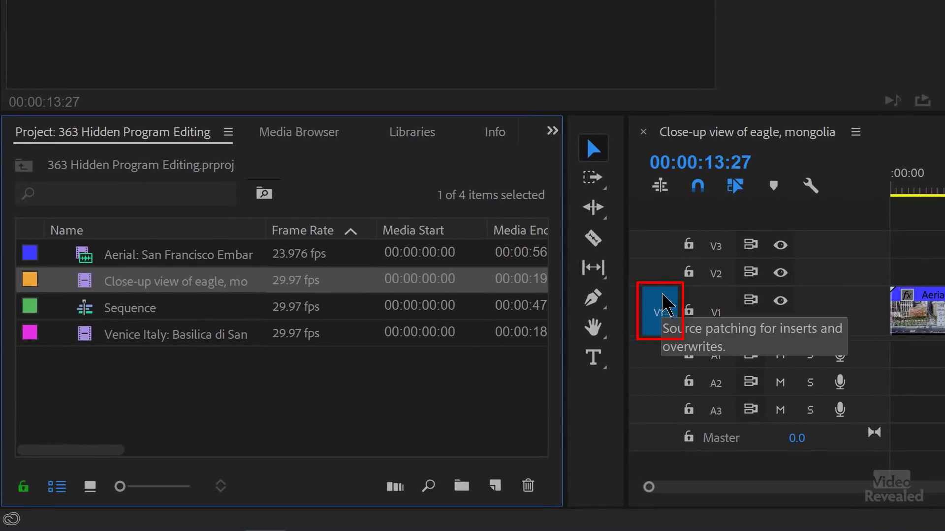
Enable V1 source patching alongside A1 and select the Aerial clip in the Project panel.
left_click(716, 318)
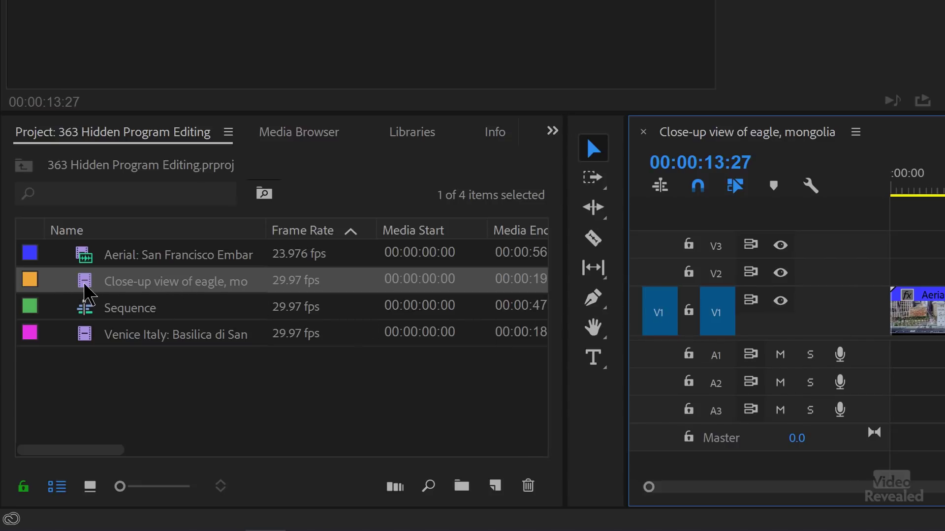
left_click(91, 293)
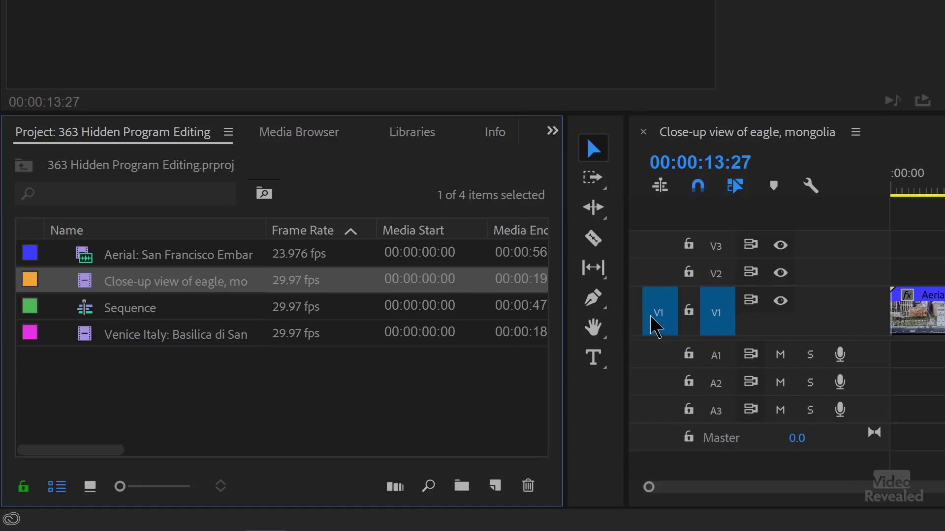
left_click(83, 260)
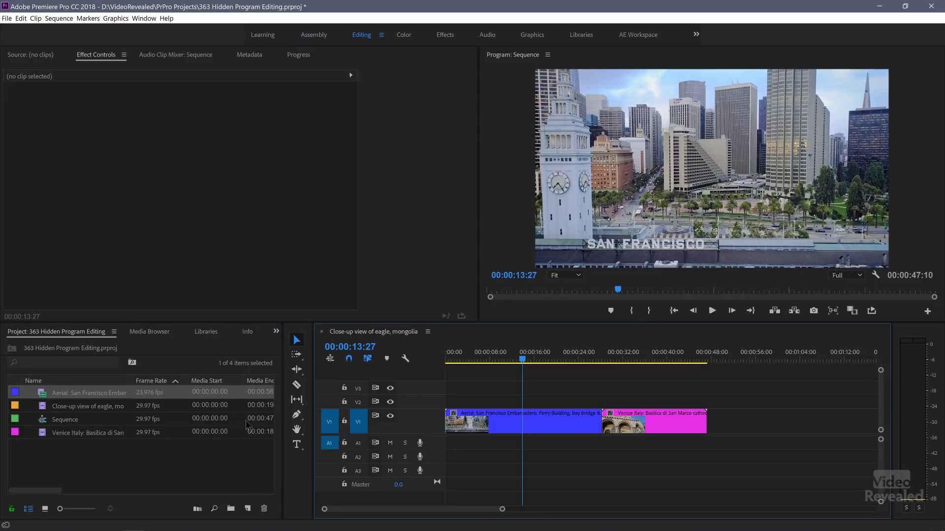
left_click(43, 408)
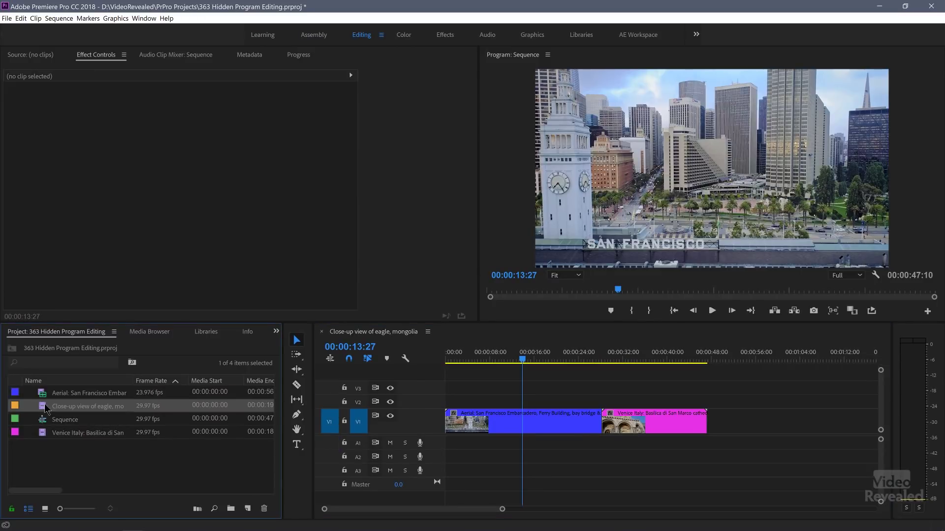
left_click_drag(44, 408, 538, 466)
key("ctrl+z")
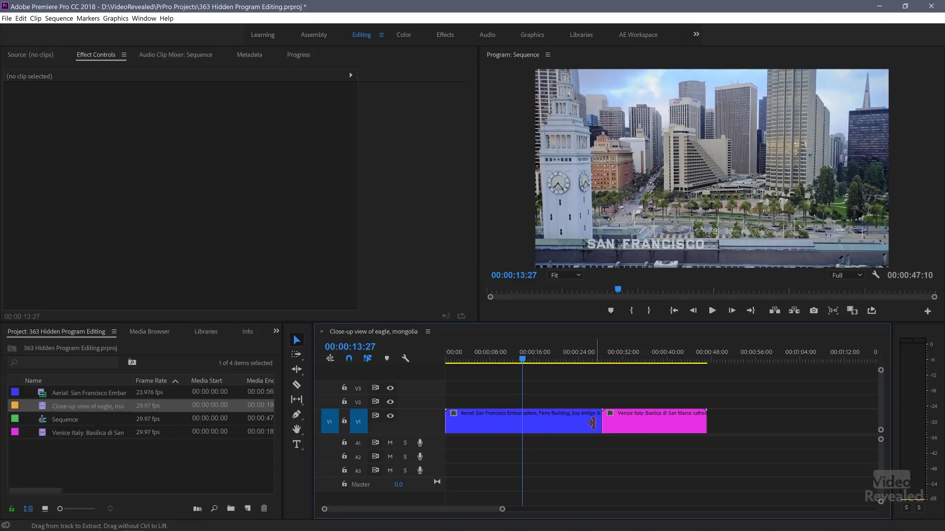
left_click_drag(47, 409, 630, 171)
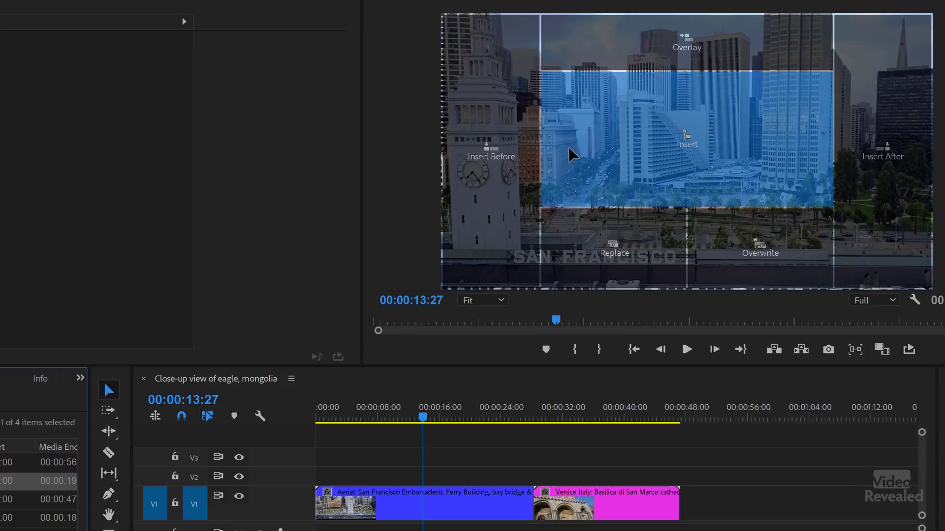
left_click_drag(571, 155, 498, 175)
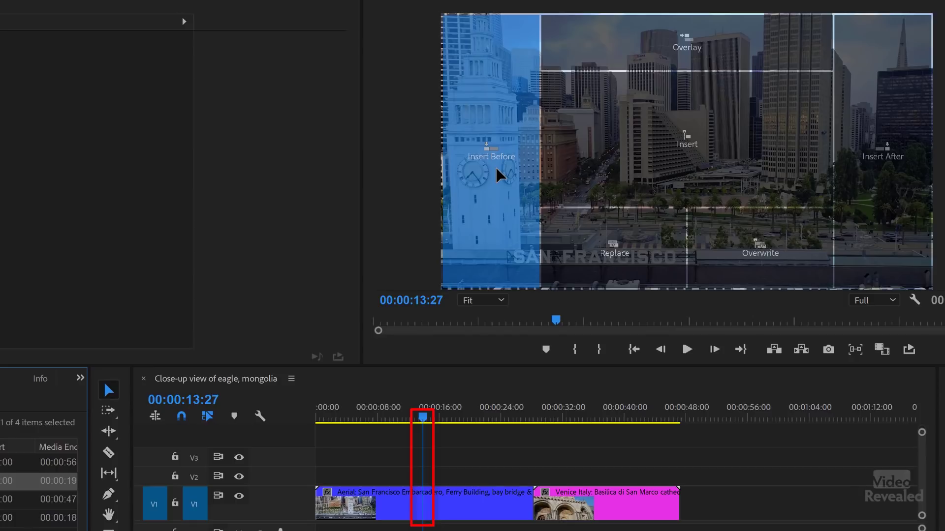
left_click_drag(499, 175, 498, 175)
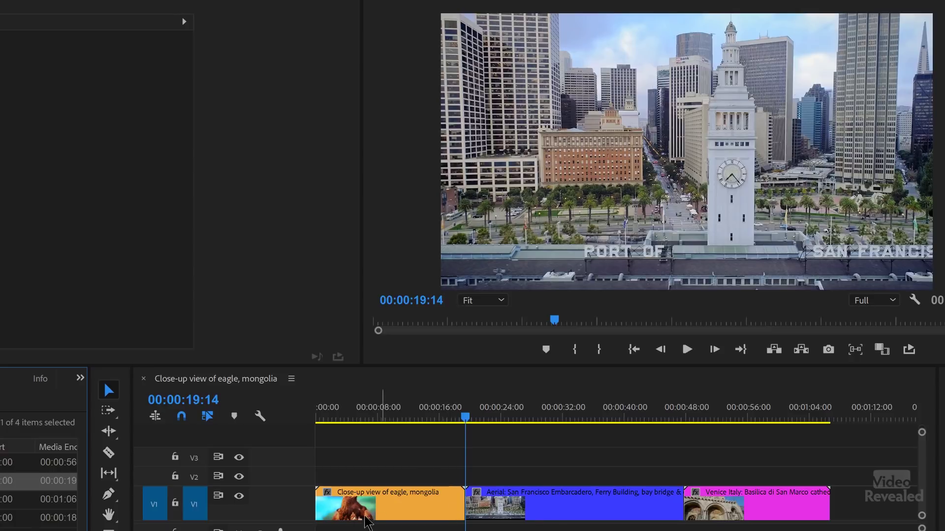
key("shift+Delete")
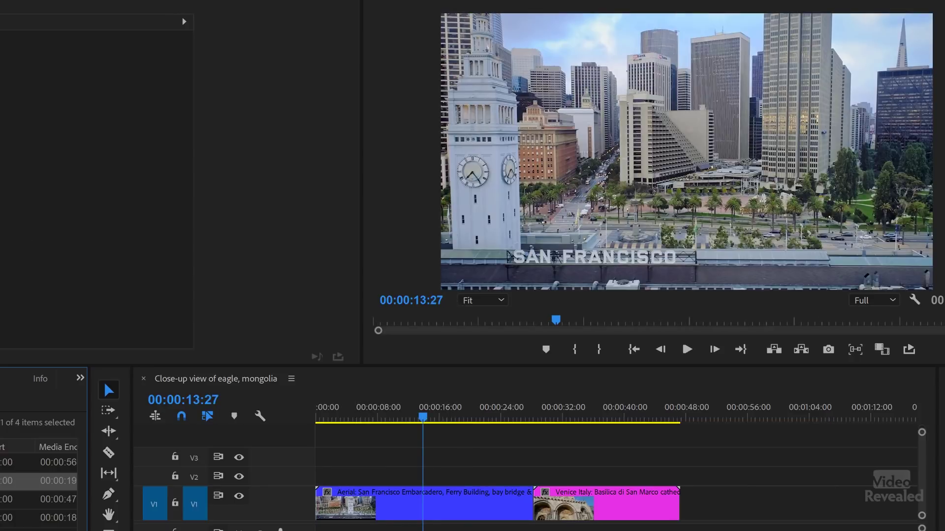
left_click_drag(49, 480, 875, 145)
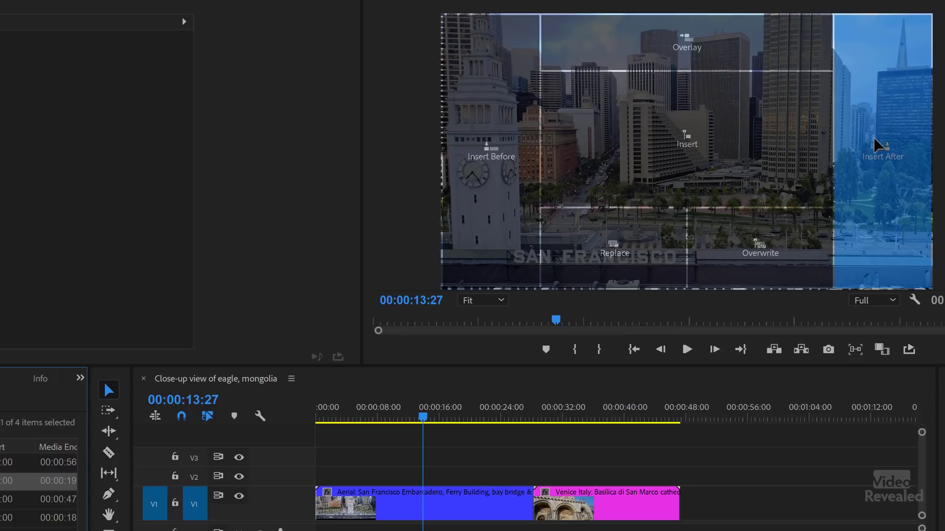
left_click_drag(875, 145, 875, 145)
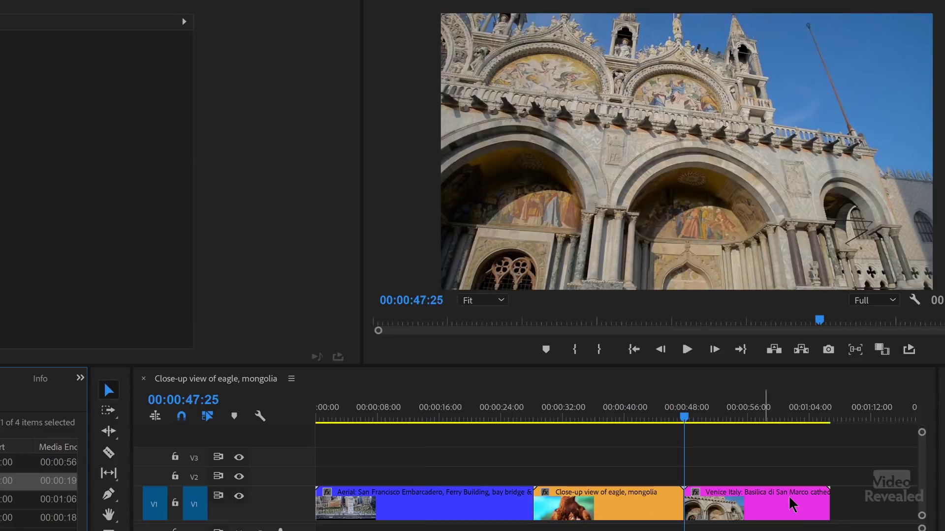
key("ctrl+z")
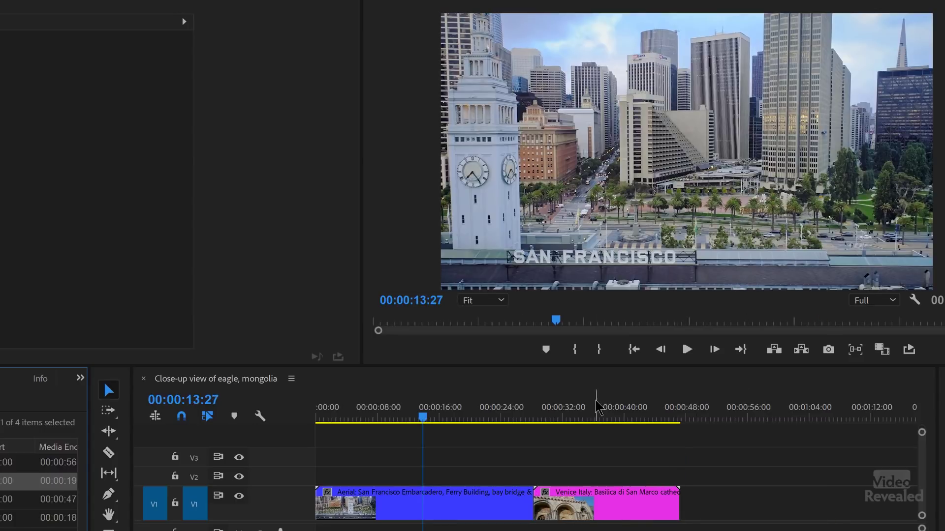
left_click(595, 415)
left_click_drag(49, 481, 882, 141)
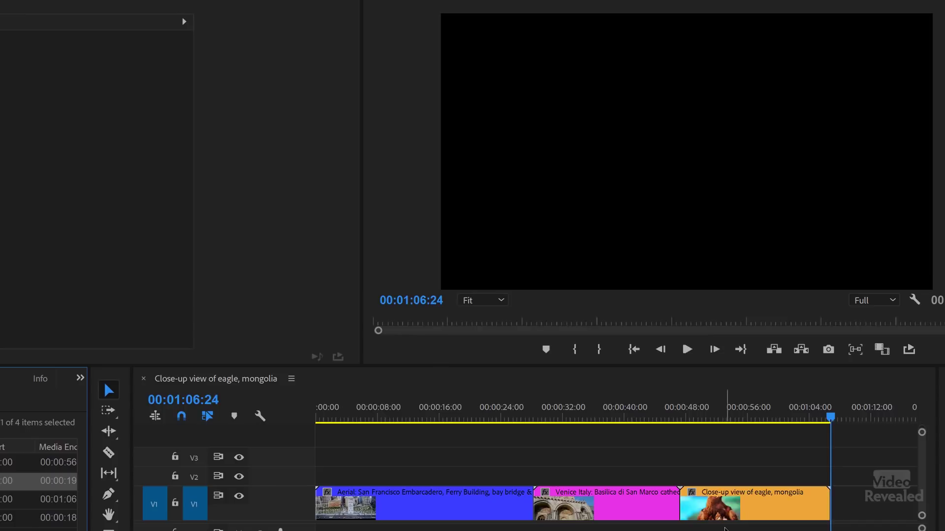
key("ctrl+z")
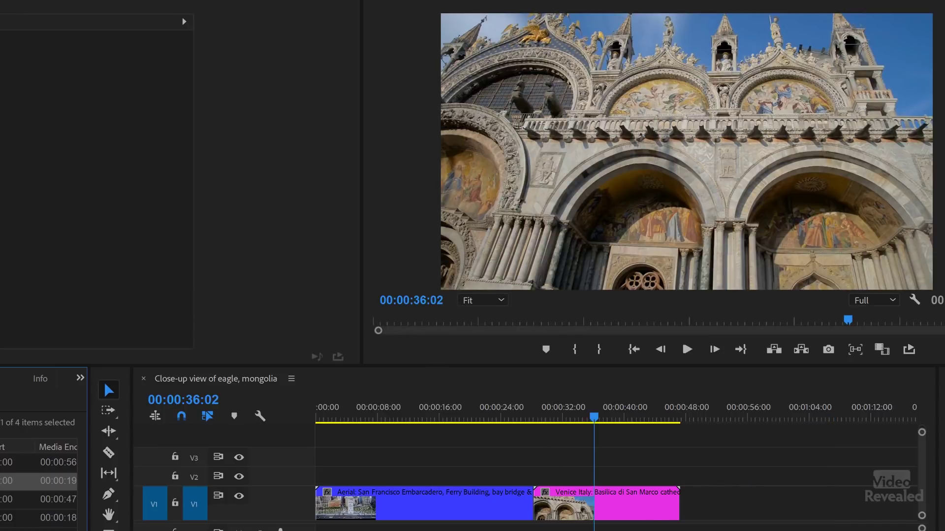
left_click(456, 419)
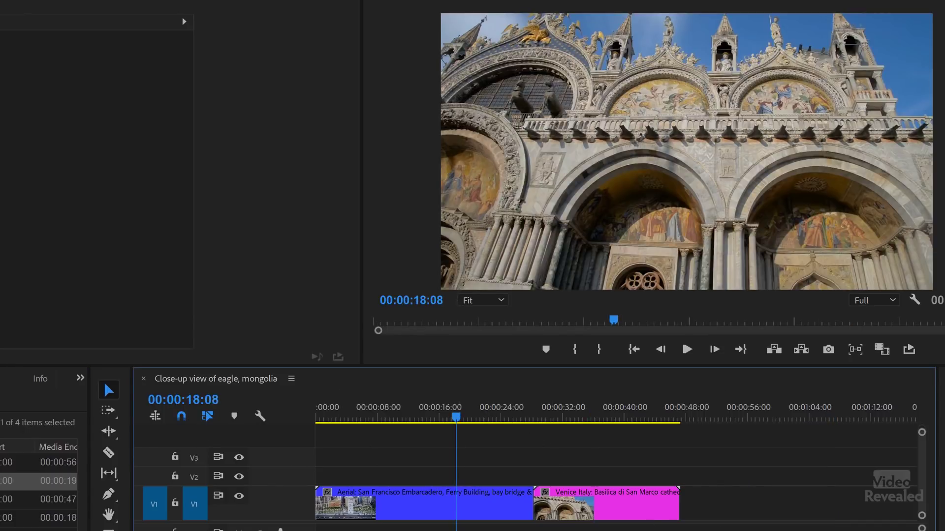
left_click_drag(9, 481, 653, 31)
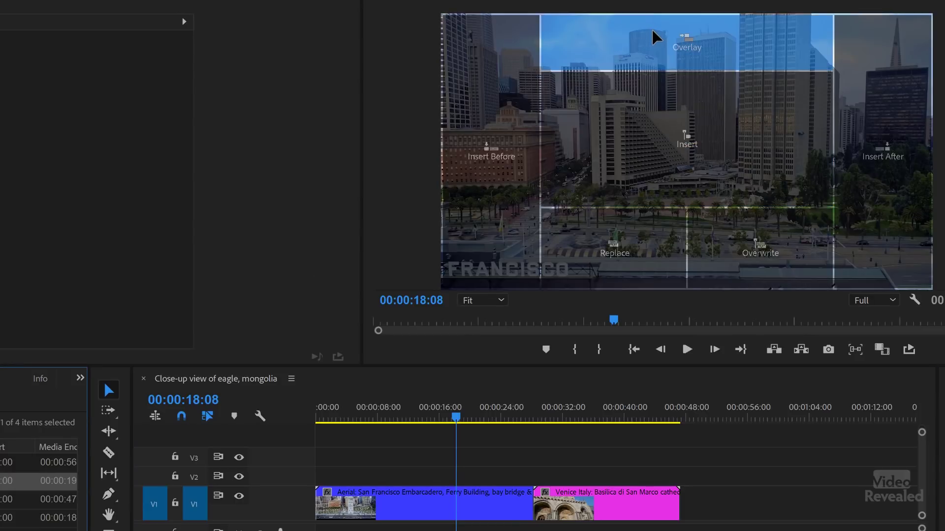
left_click_drag(654, 37, 655, 37)
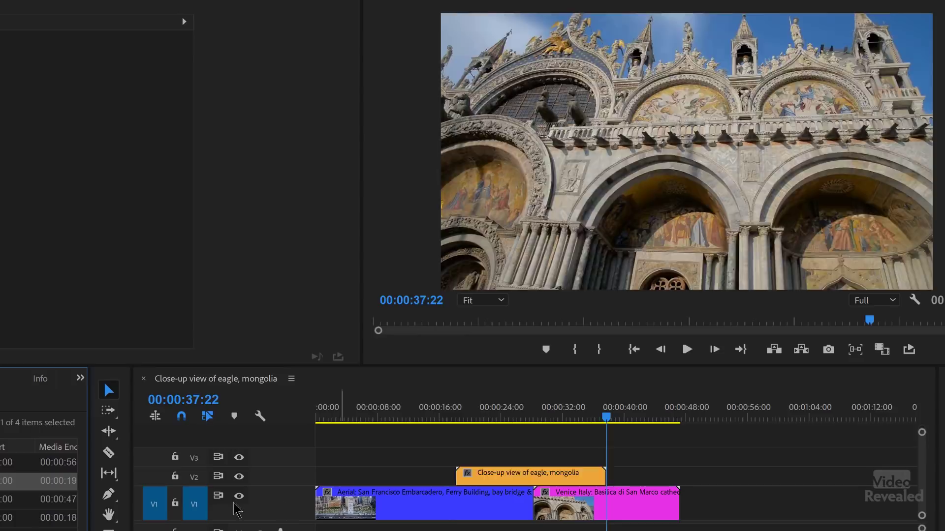
key("ctrl+z")
left_click_drag(191, 311, 615, 143)
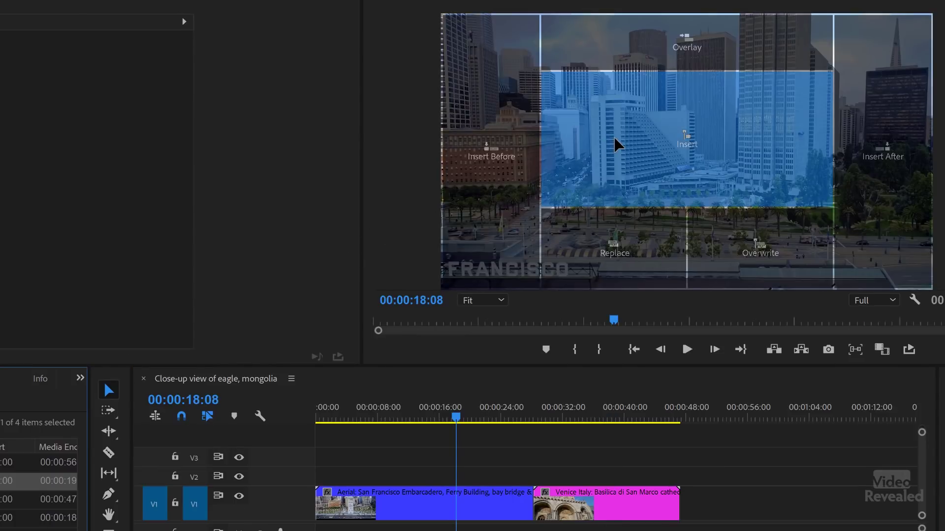
left_click_drag(616, 145, 616, 144)
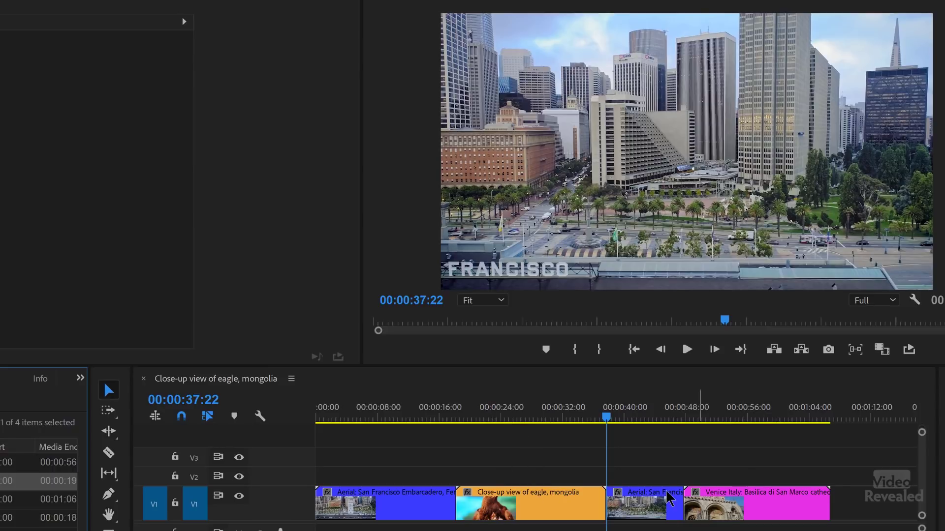
key("ctrl+z")
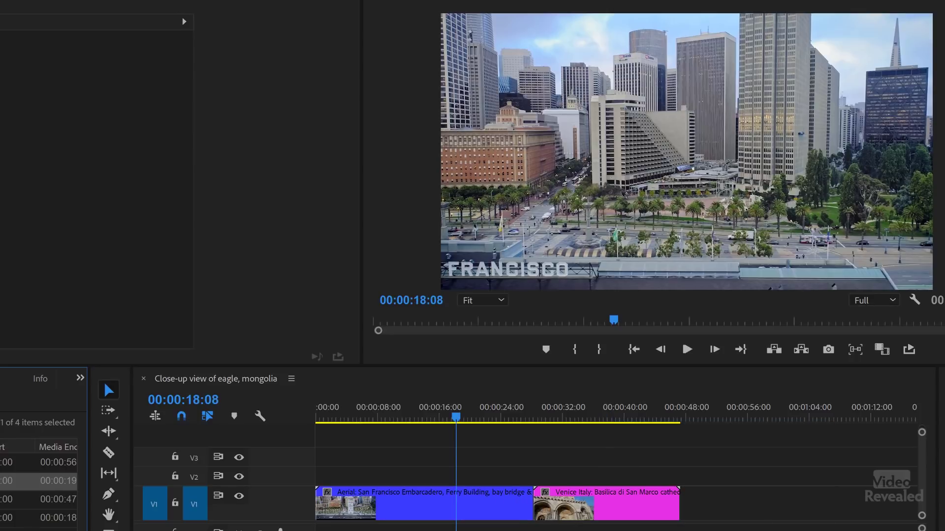
left_click_drag(389, 173, 621, 148)
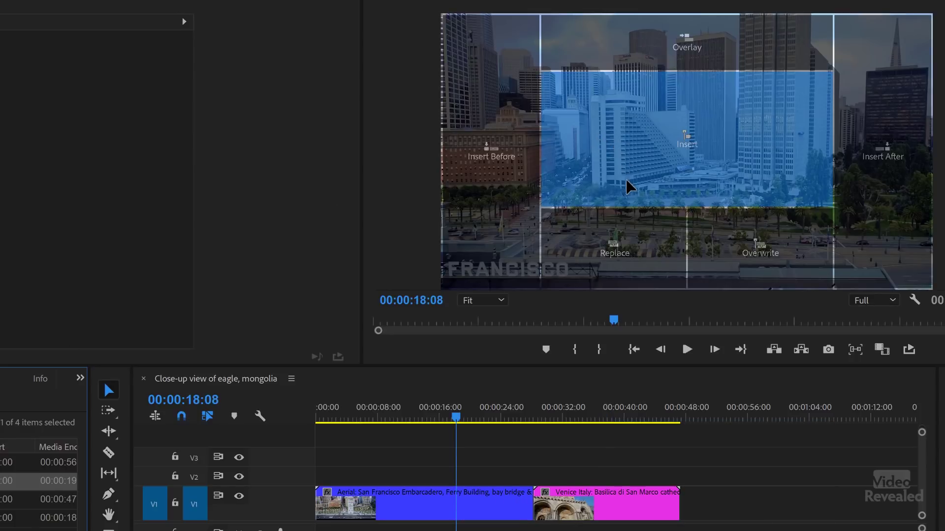
left_click_drag(628, 186, 630, 251)
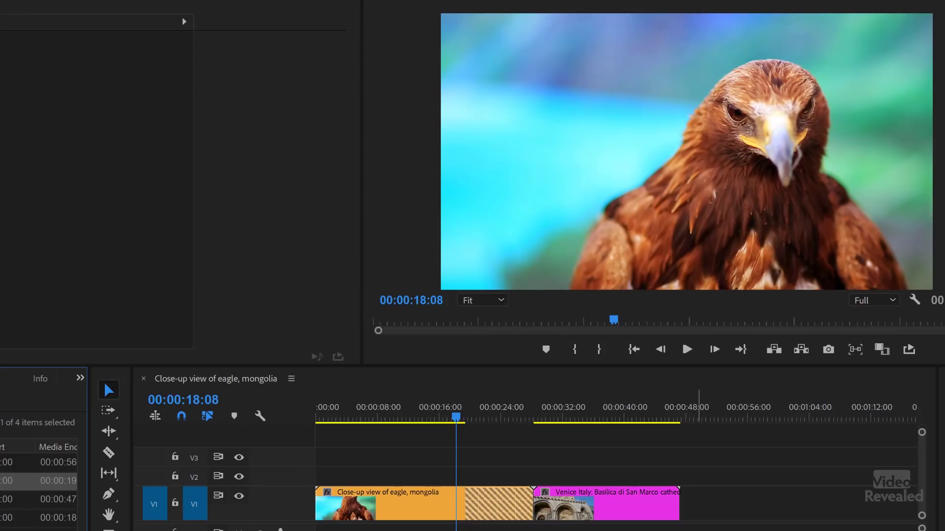
left_click_drag(528, 491, 464, 504)
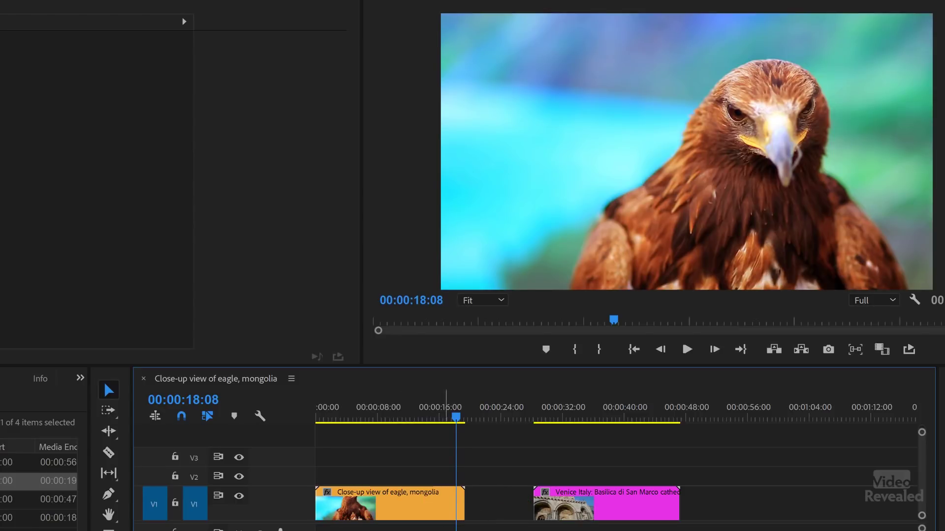
key("ctrl+z")
key("ctrl+z")
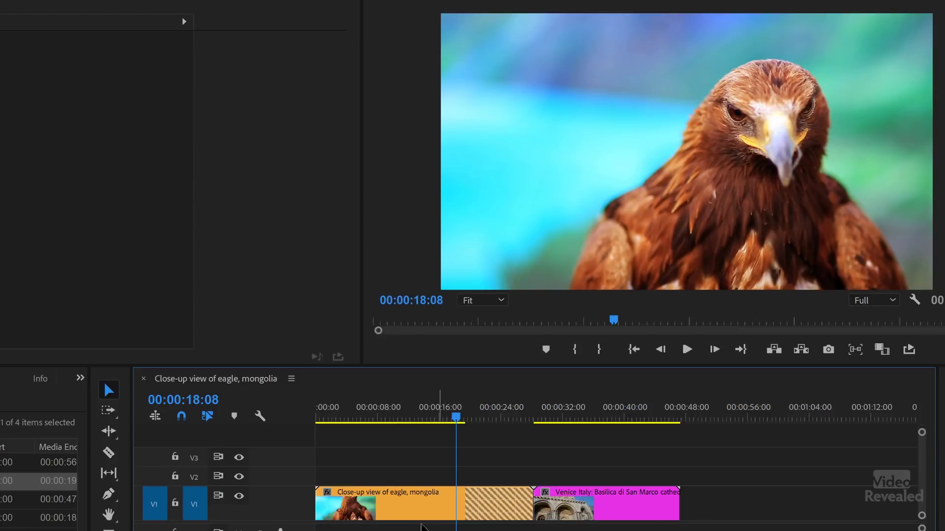
key("ctrl+z")
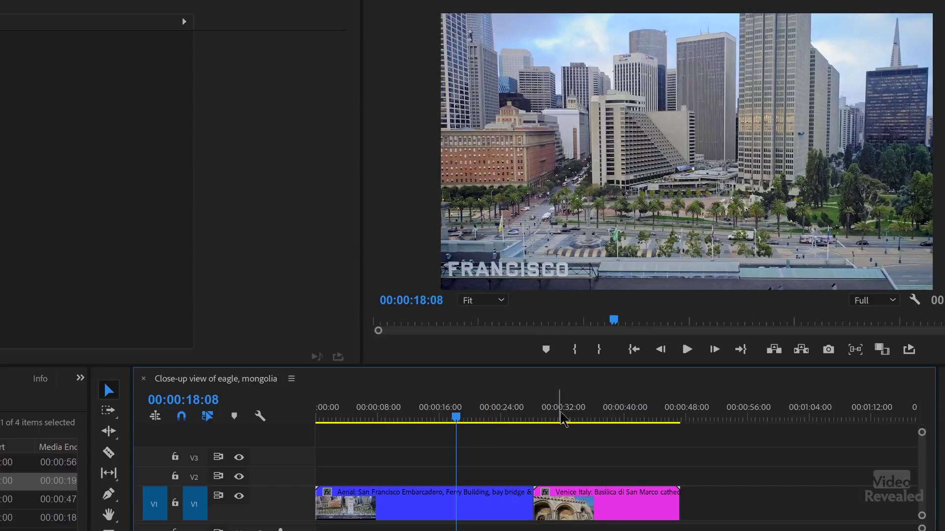
left_click(558, 418)
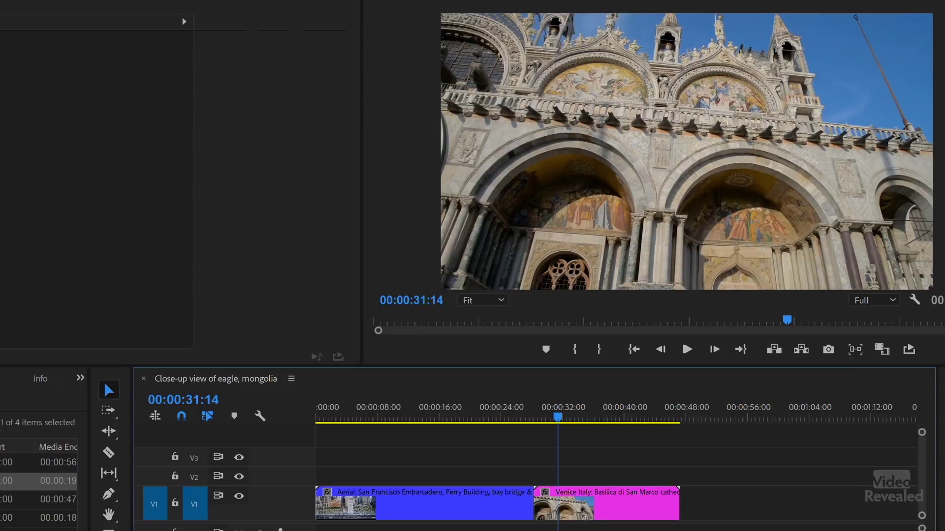
left_click_drag(20, 481, 662, 247)
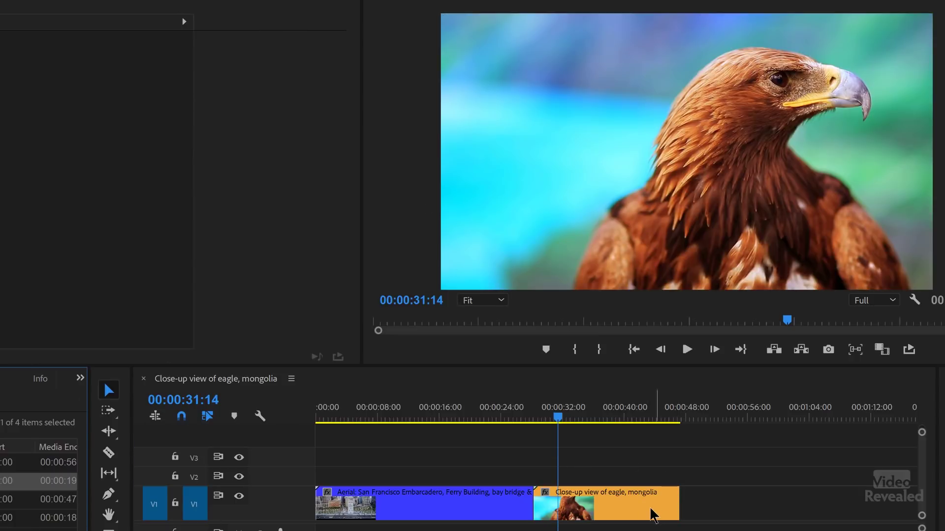
key("ctrl+z")
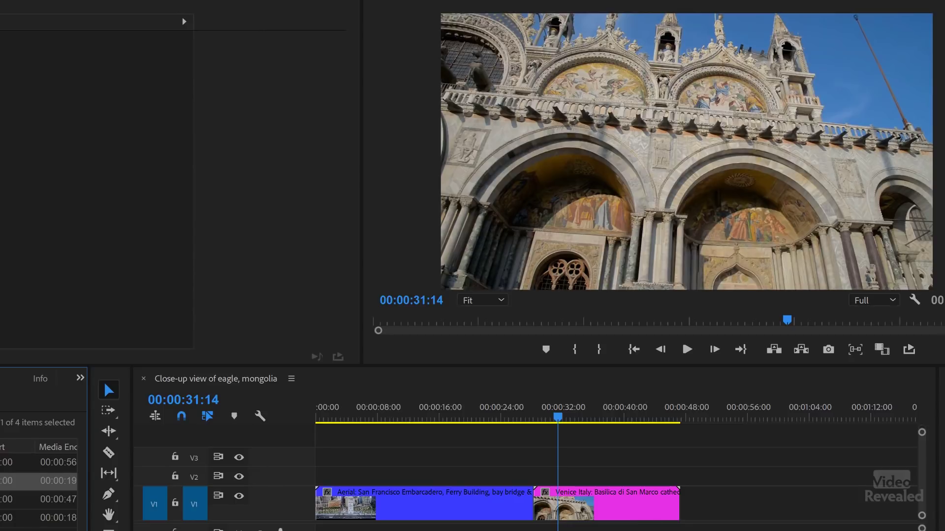
left_click(151, 477)
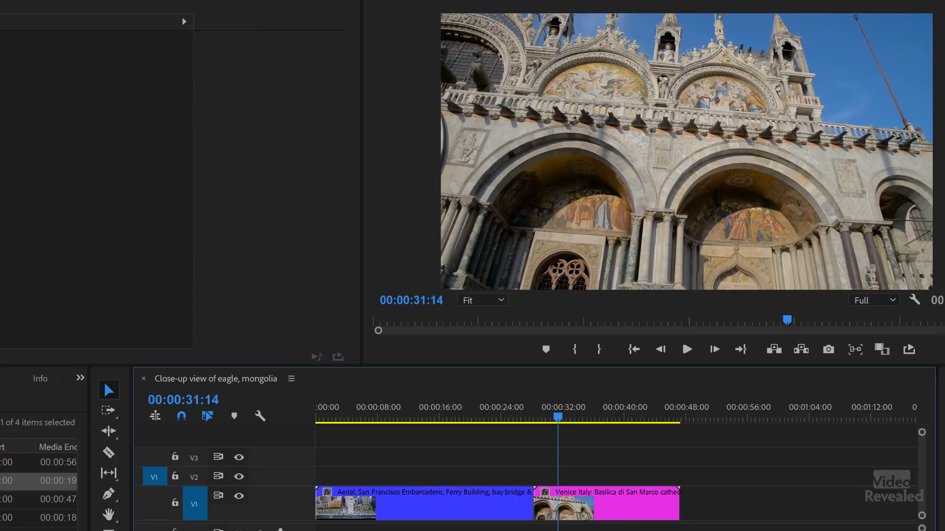
left_click_drag(6, 411, 619, 240)
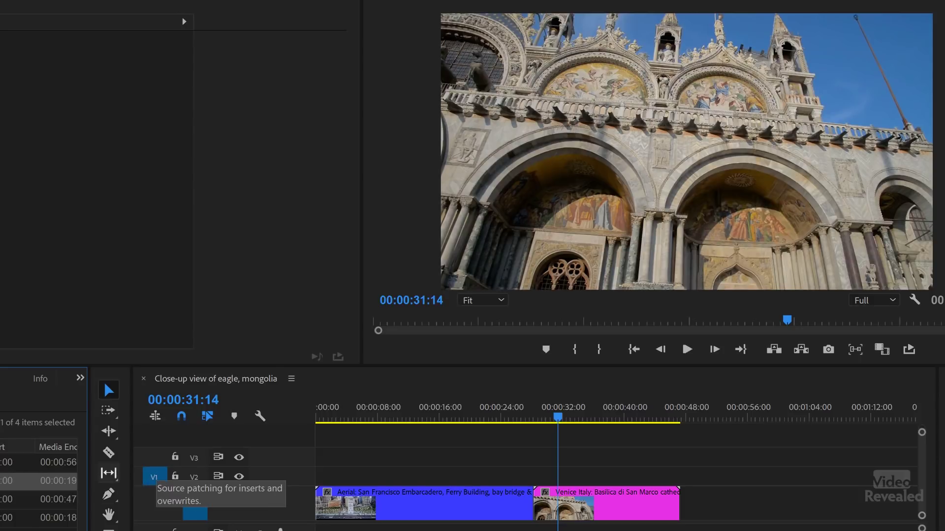
left_click_drag(499, 239, 634, 256)
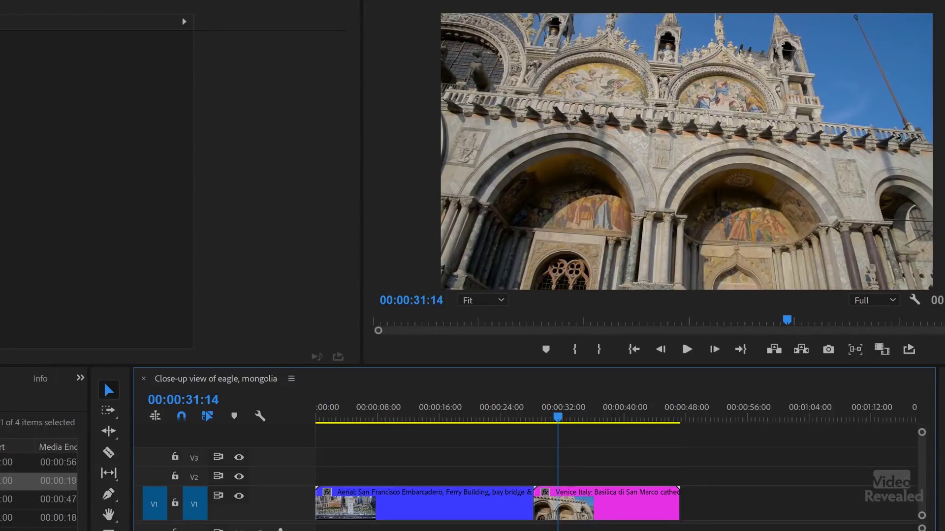
left_click_drag(58, 481, 612, 217)
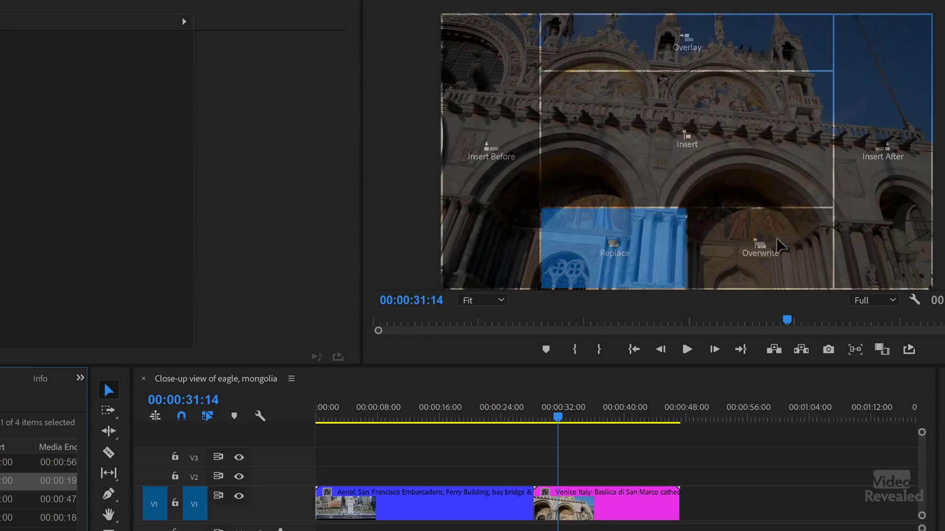
left_click_drag(777, 239, 772, 250)
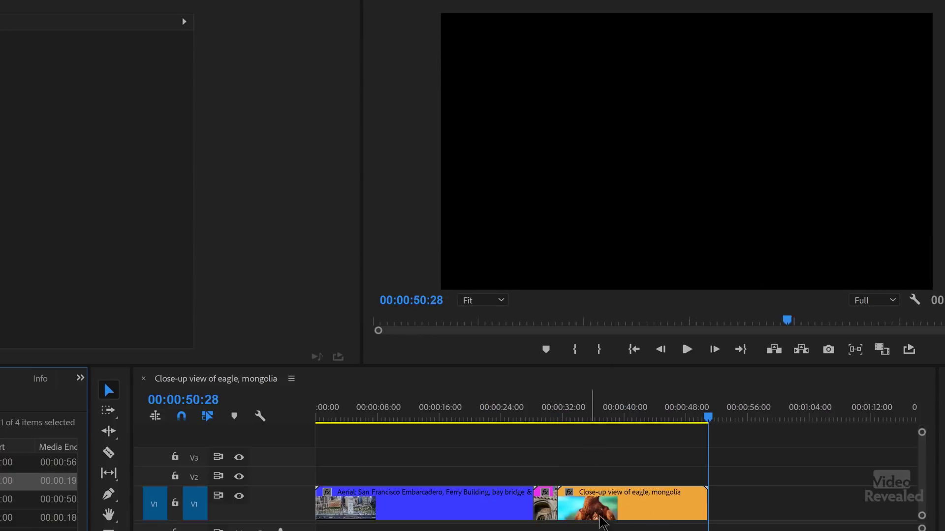
key("ctrl+z")
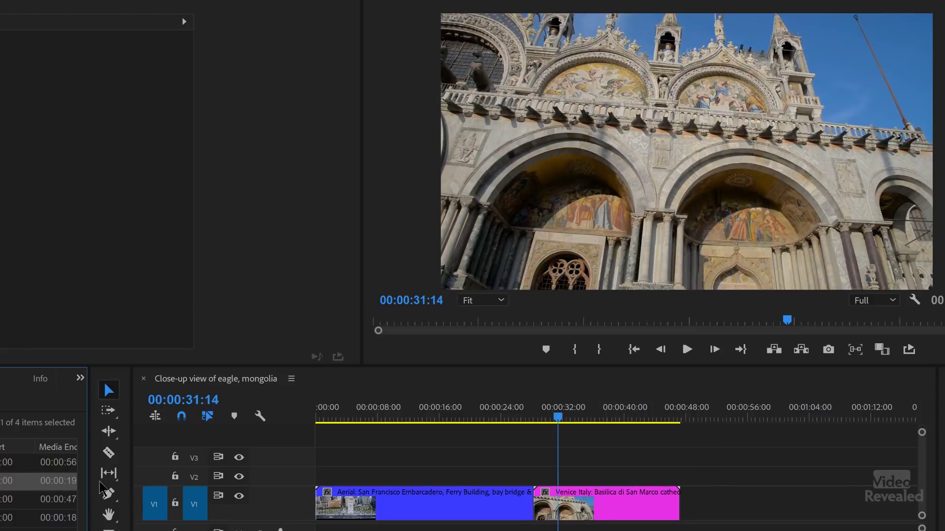
left_click_drag(591, 504, 770, 259)
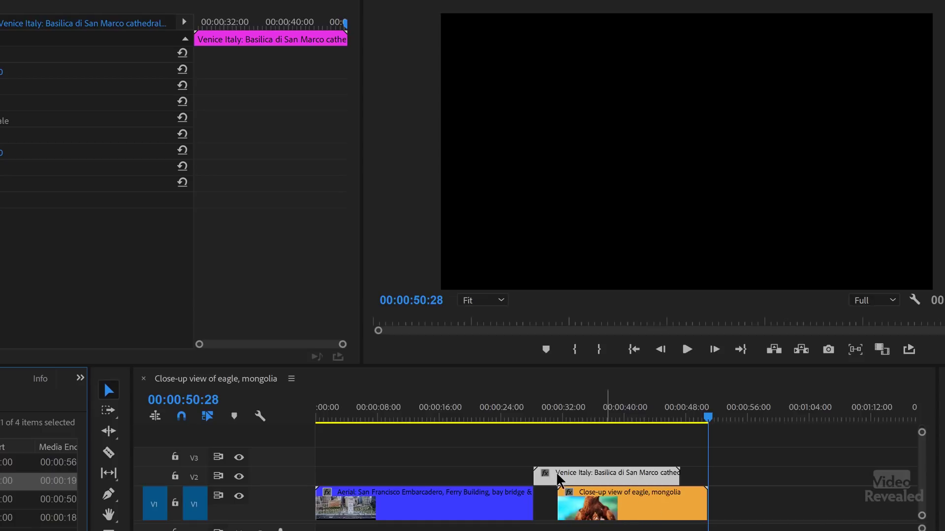
key("ctrl+z")
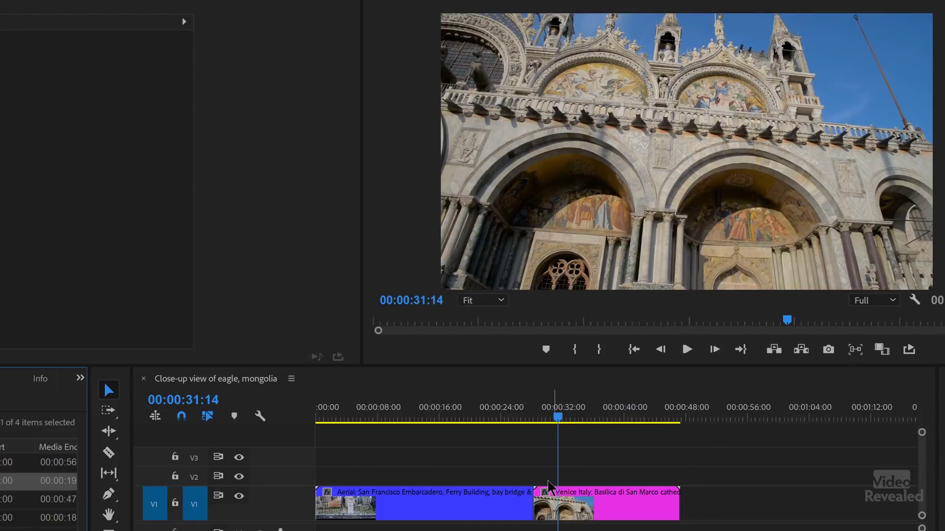
left_click(551, 497)
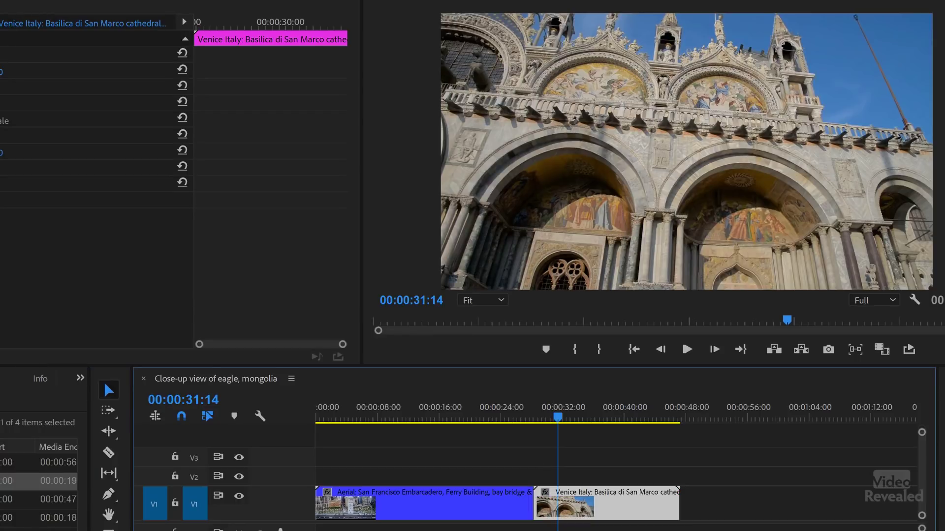
left_click_drag(5, 481, 688, 502)
left_click_drag(497, 417, 461, 417)
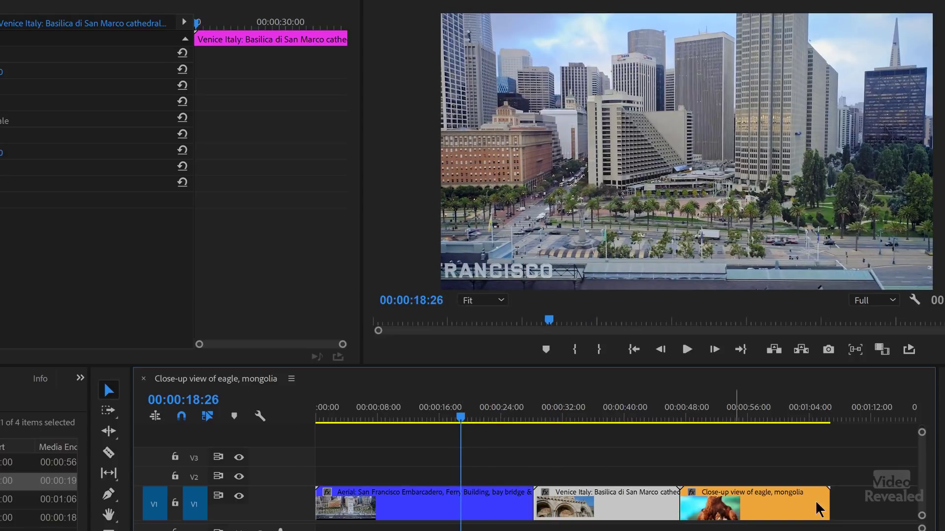
left_click_drag(775, 505, 494, 160)
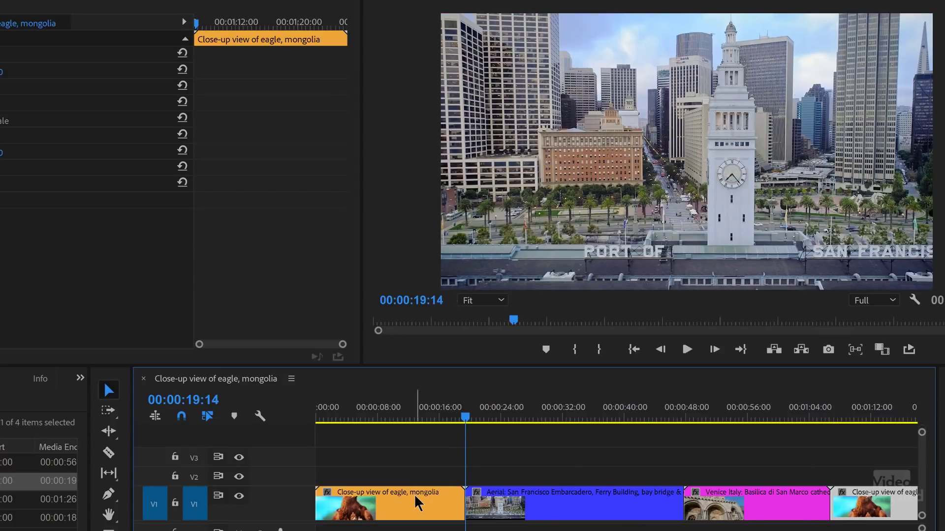
key("ctrl+z")
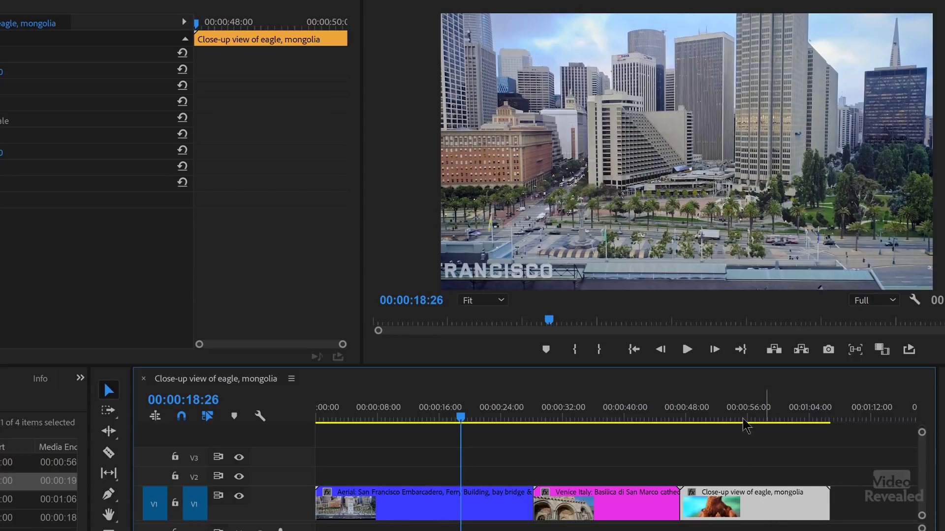
key("ctrl+z")
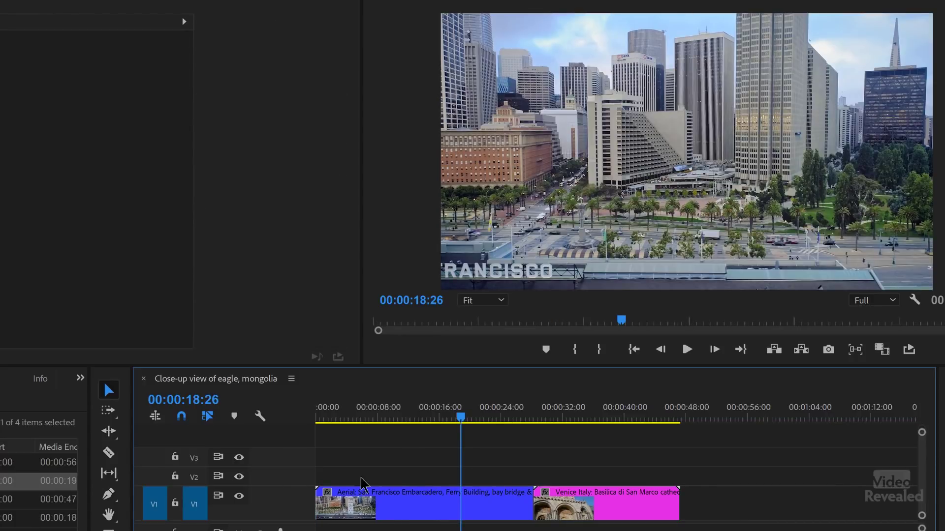
left_click_drag(461, 418, 416, 417)
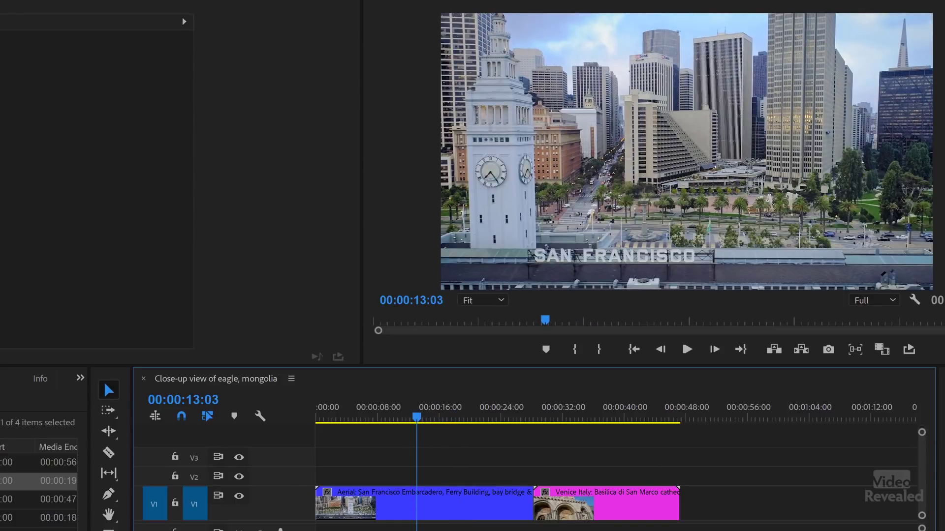
left_click_drag(55, 481, 595, 252)
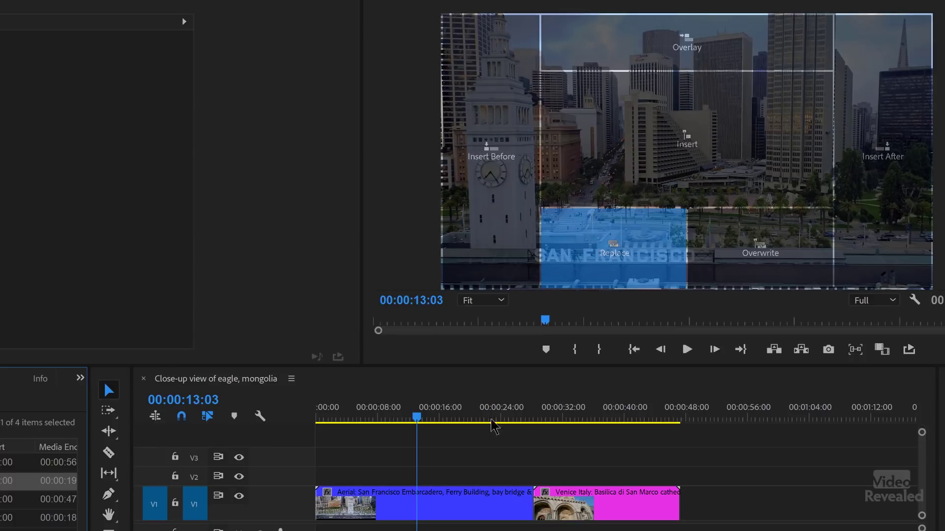
left_click_drag(494, 426, 444, 505)
key("ctrl+z")
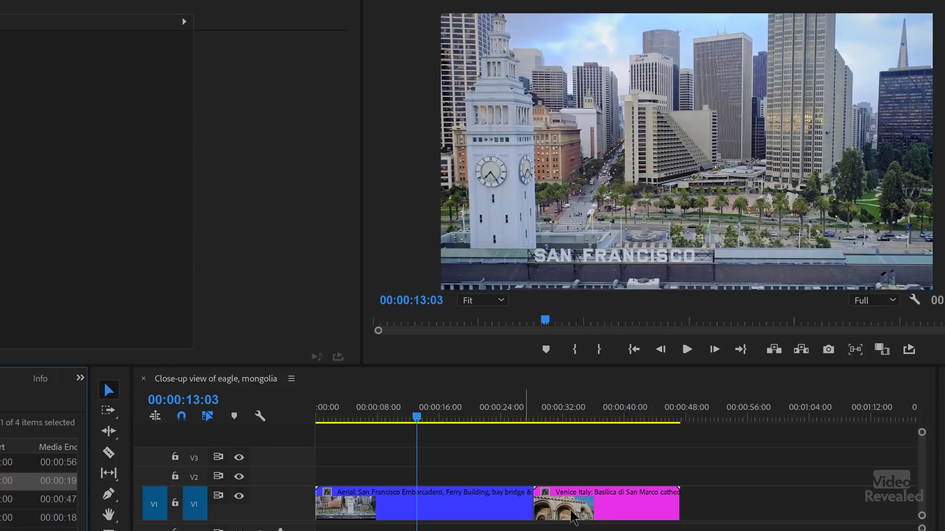
left_click(606, 509)
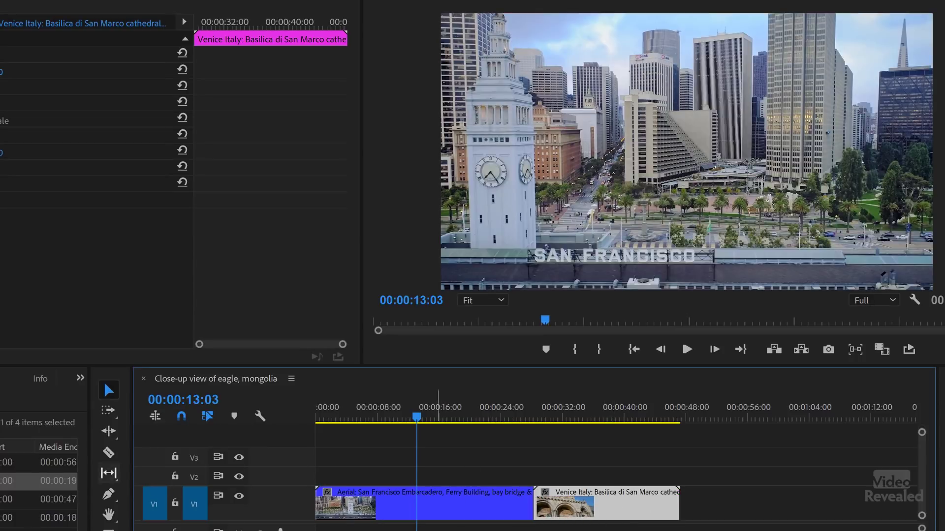
left_click_drag(54, 480, 615, 241)
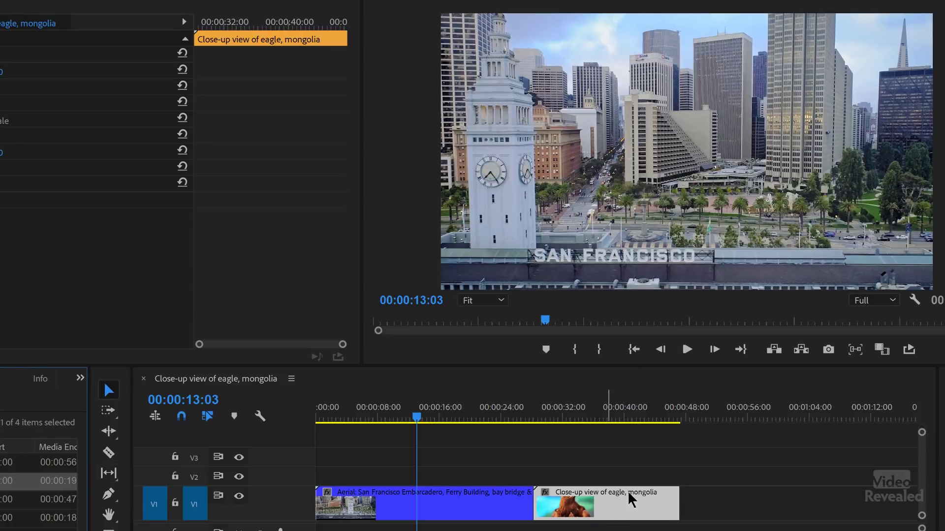
key("ctrl+z")
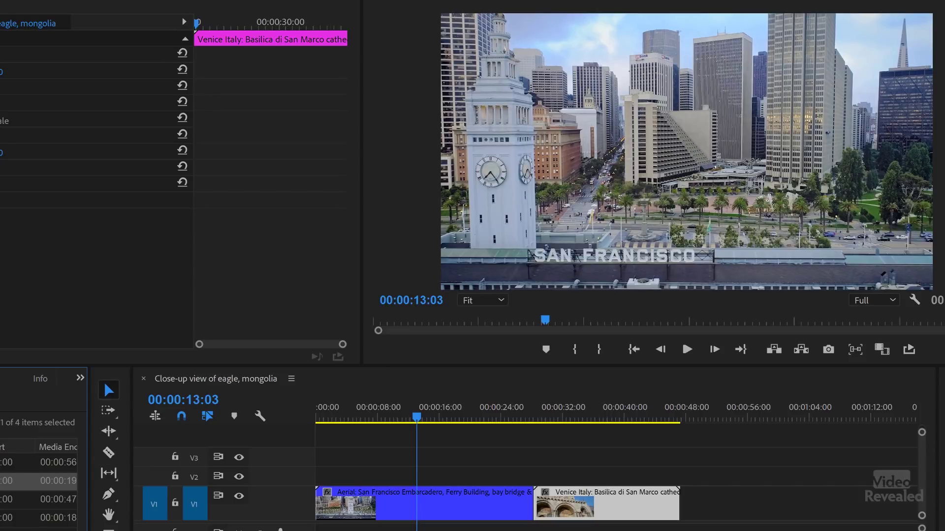
left_click_drag(306, 338, 744, 247)
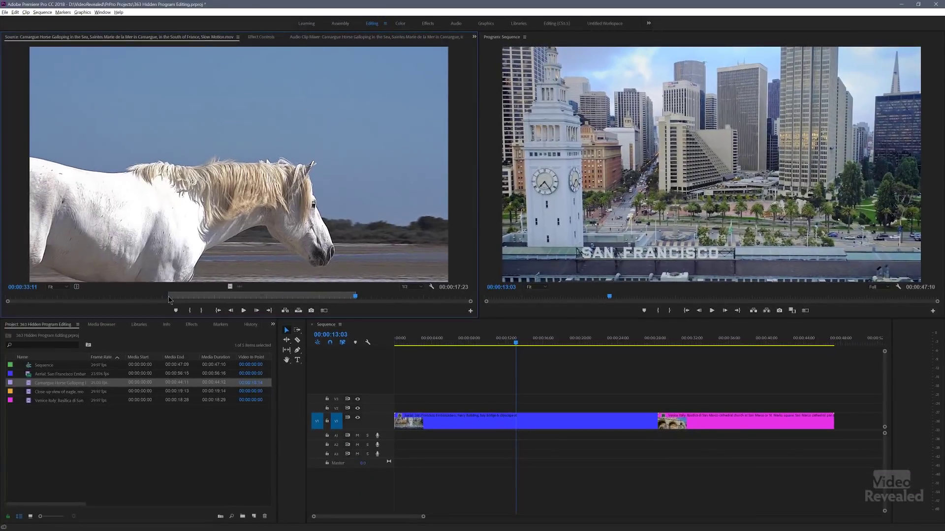
Move the horse clip's In point later and Out point earlier, marking a 00:00:16:14 portion.
left_click_drag(145, 294, 172, 294)
left_click_drag(356, 295, 345, 294)
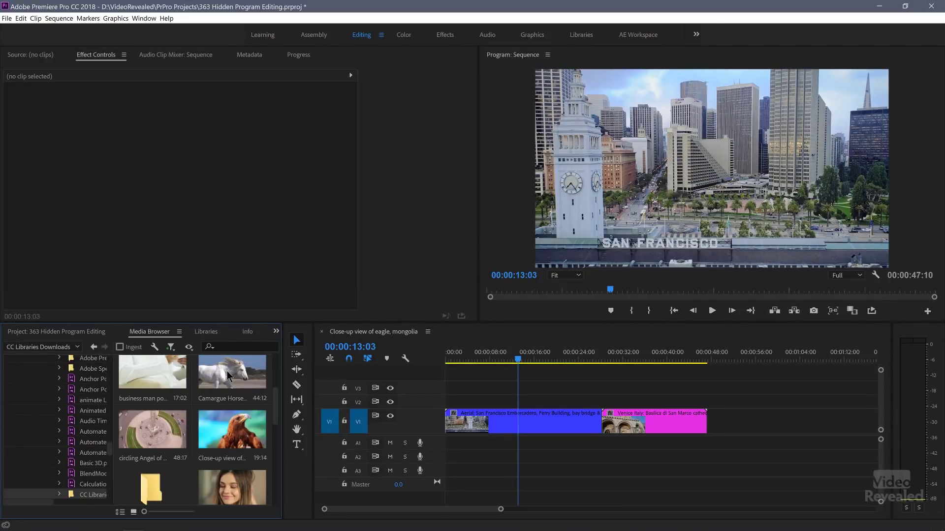
Insert the Camargue horse clip from the Media Browser onto V1 at 00:00:13:03, splitting the San Francisco clip.
left_click_drag(232, 365, 669, 144)
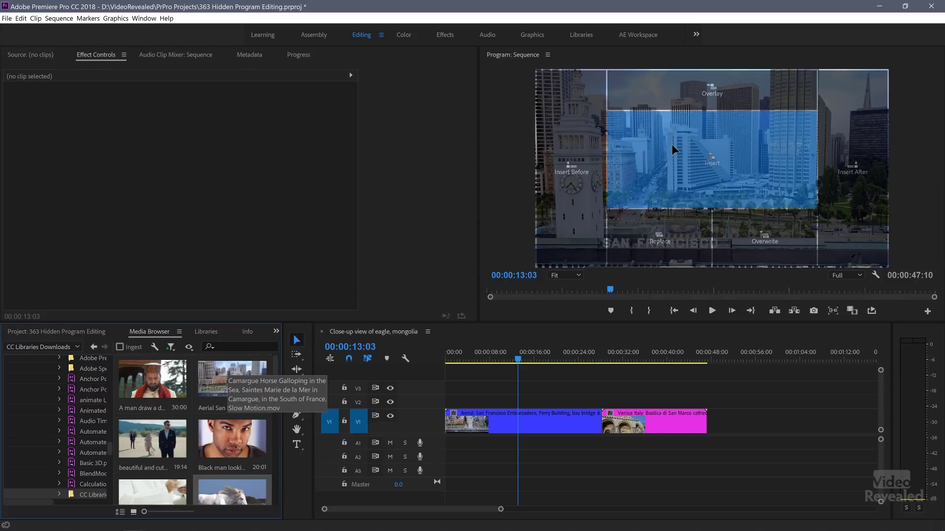
left_click_drag(672, 143, 669, 144)
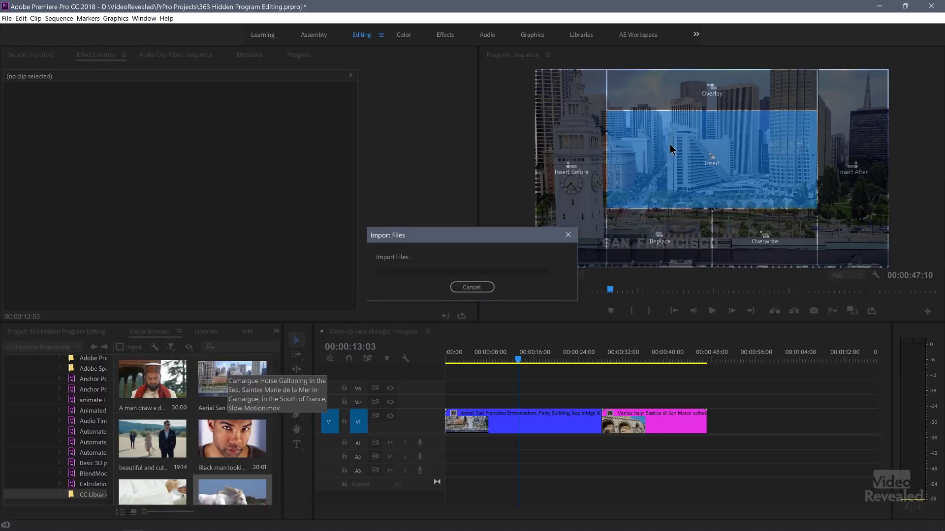